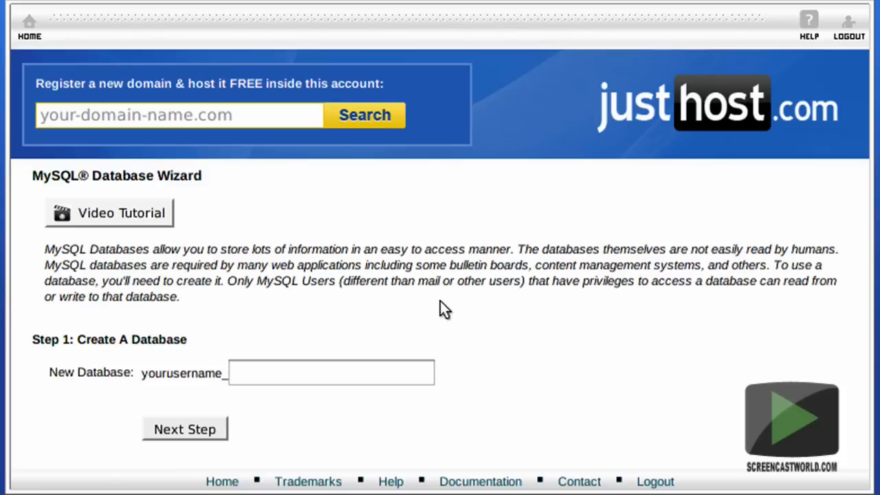
Step: Enter magento10 as the name of the new database
{"action": "left_click", "coordinate": [389, 369]}
{"action": "type", "text": "magento10"}
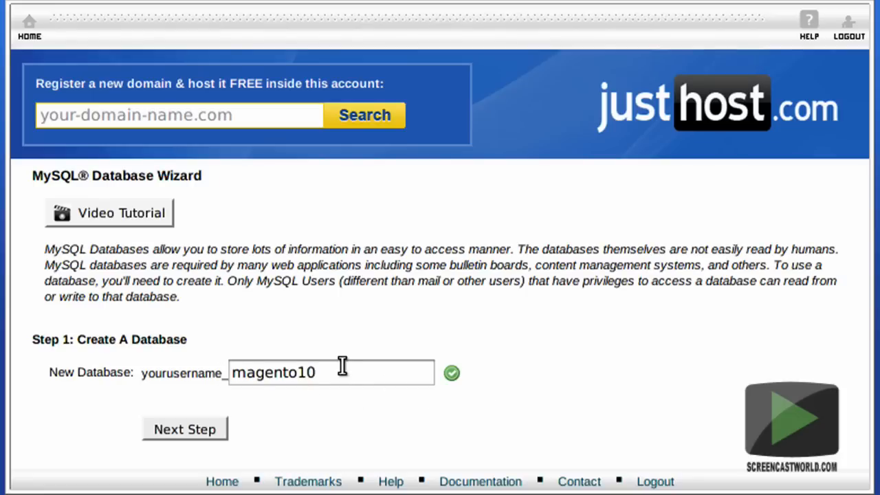
{"action": "type", "text": "1223"}
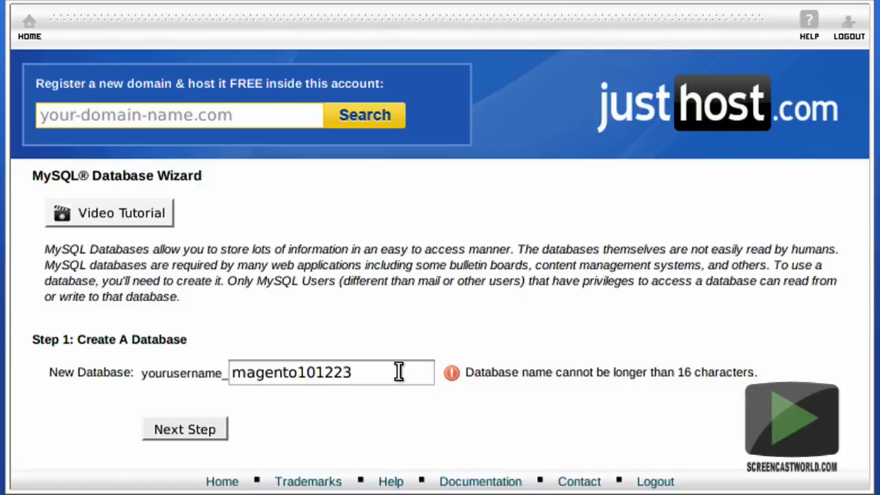
{"action": "key", "text": "BackSpace"}
{"action": "key", "text": "BackSpace"}
{"action": "key", "text": "BackSpace"}
{"action": "key", "text": "BackSpace"}
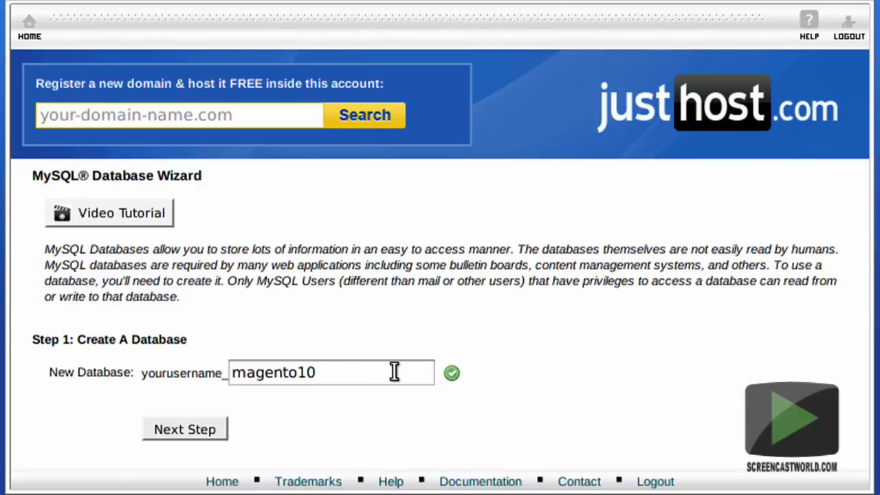
Step: Create the database and record yourusername_magento10 as the Database Name in the text editor notes
{"action": "left_click", "coordinate": [183, 429]}
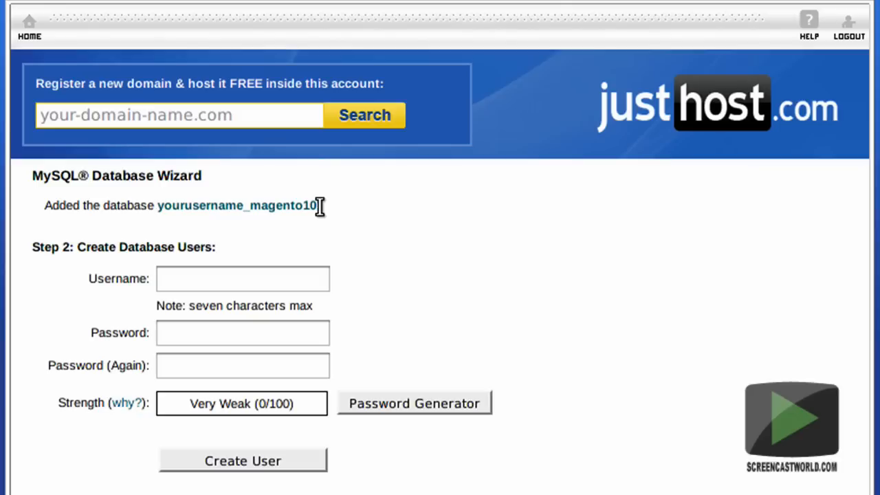
{"action": "left_click_drag", "start_coordinate": [157, 205], "coordinate": [316, 204]}
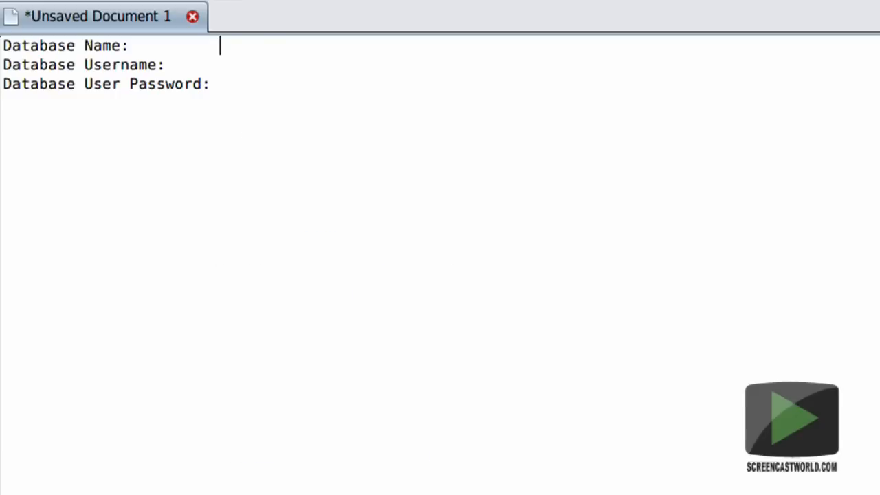
{"action": "type", "text": "yourusername_magento10"}
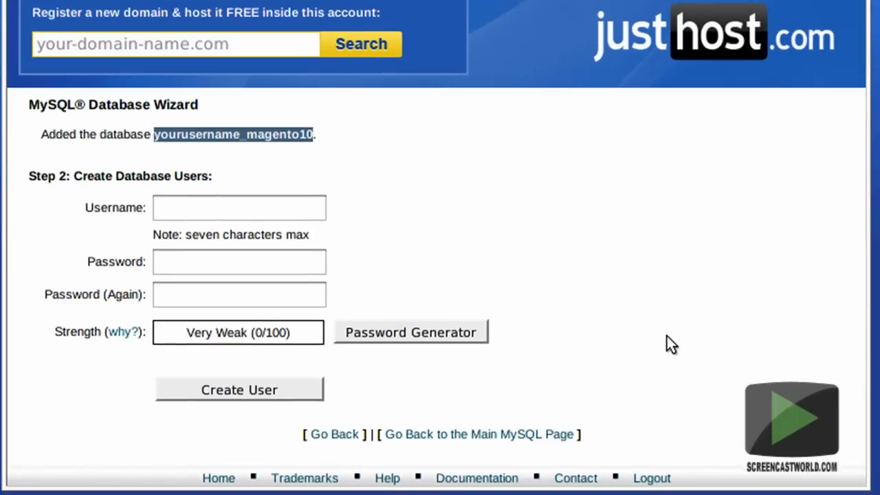
Step: Return to the database wizard in the browser and set the new database user's username to magdb85
{"action": "left_click", "coordinate": [645, 248]}
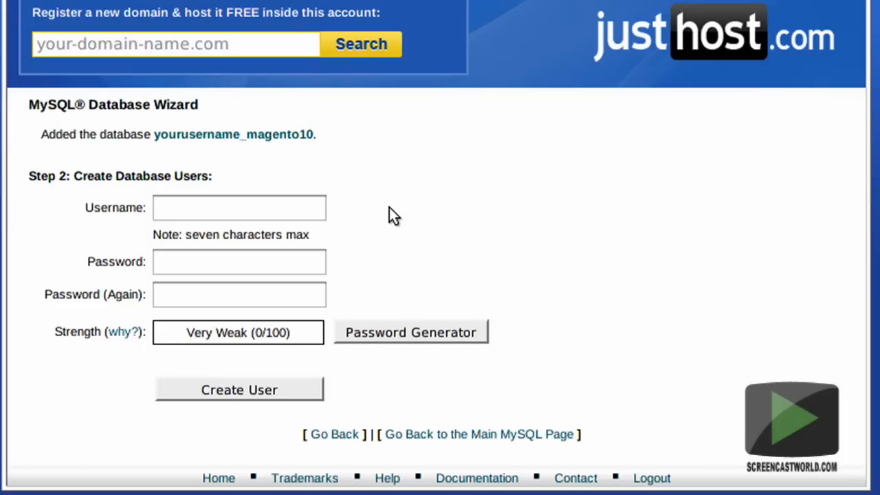
{"action": "type", "text": "magdb85"}
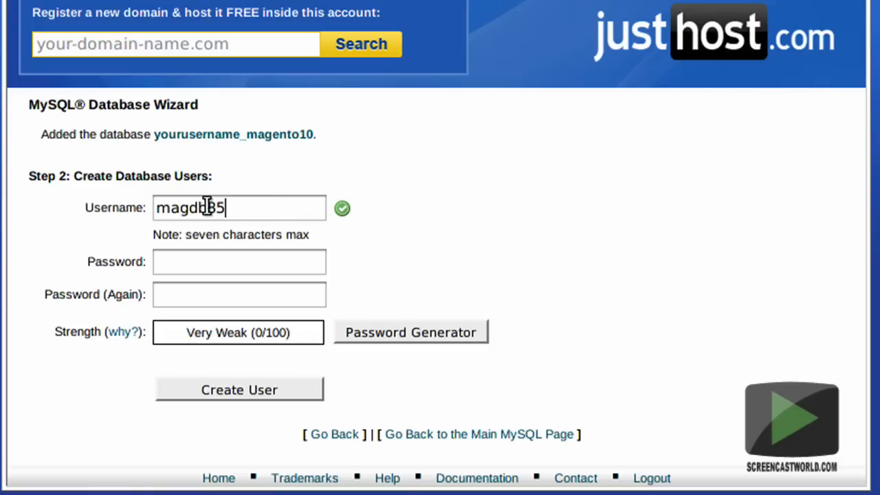
{"action": "left_click", "coordinate": [308, 260]}
Step: Open the password generator's advanced options and set the password length to 16
{"action": "left_click", "coordinate": [447, 332]}
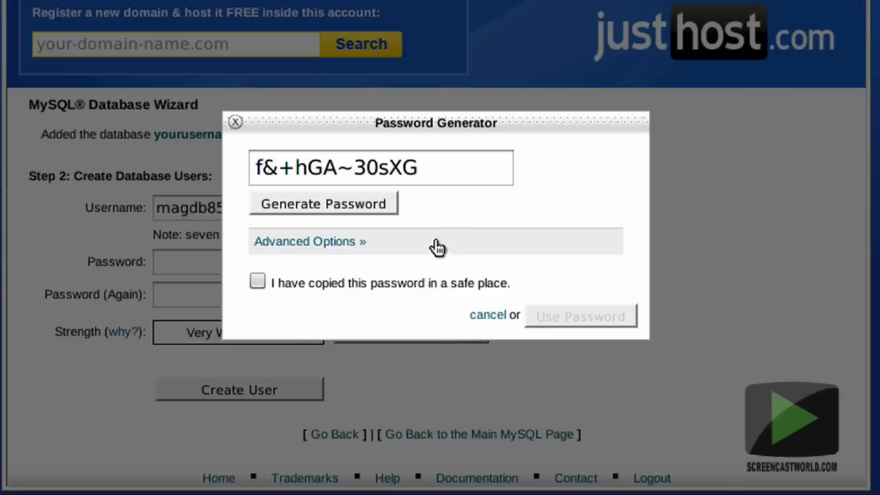
{"action": "left_click", "coordinate": [321, 247]}
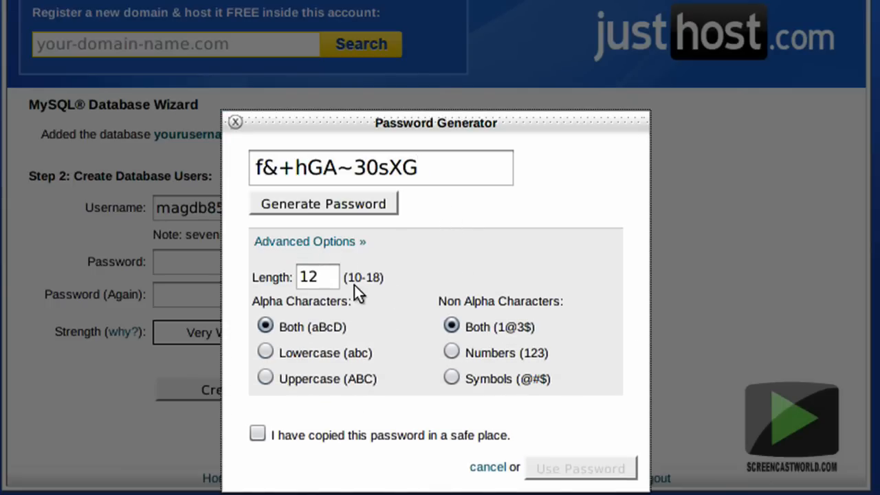
{"action": "left_click", "coordinate": [321, 278]}
{"action": "key", "text": "BackSpace"}
{"action": "type", "text": "6"}
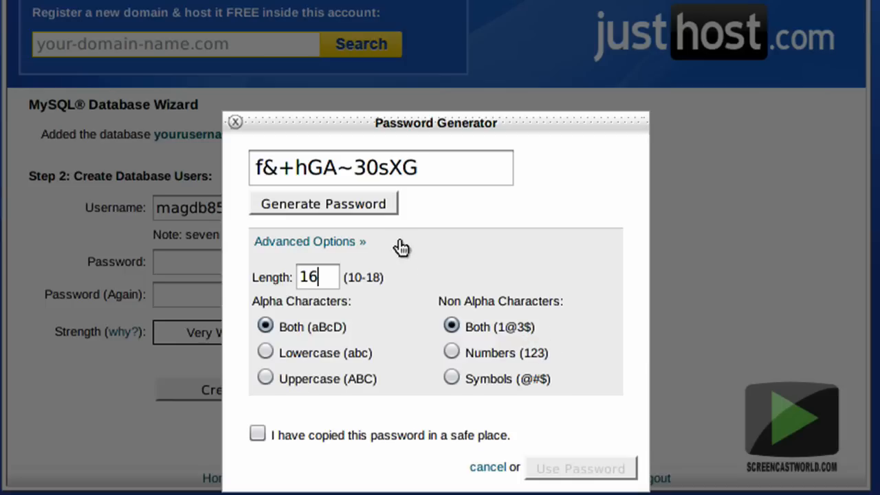
Step: Generate a new random password with the 16-character setting, regenerating it several times
{"action": "left_click", "coordinate": [375, 203]}
{"action": "left_click", "coordinate": [375, 204]}
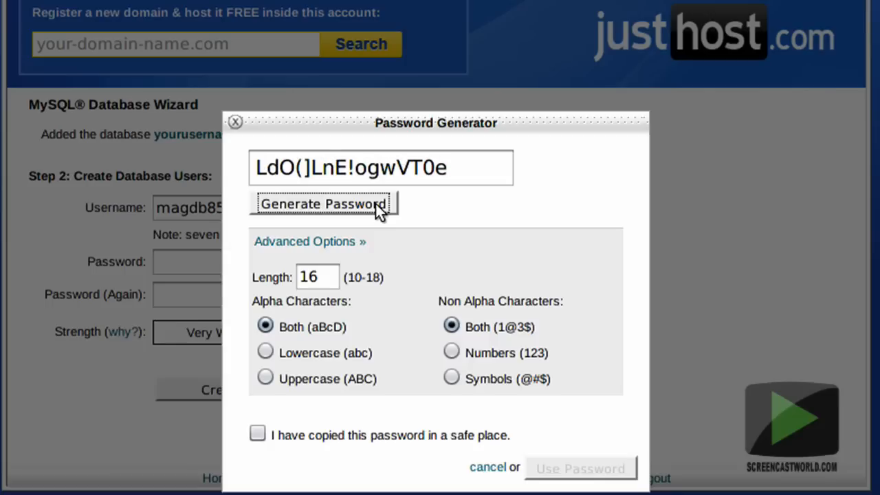
{"action": "left_click", "coordinate": [376, 203]}
{"action": "left_click", "coordinate": [375, 203]}
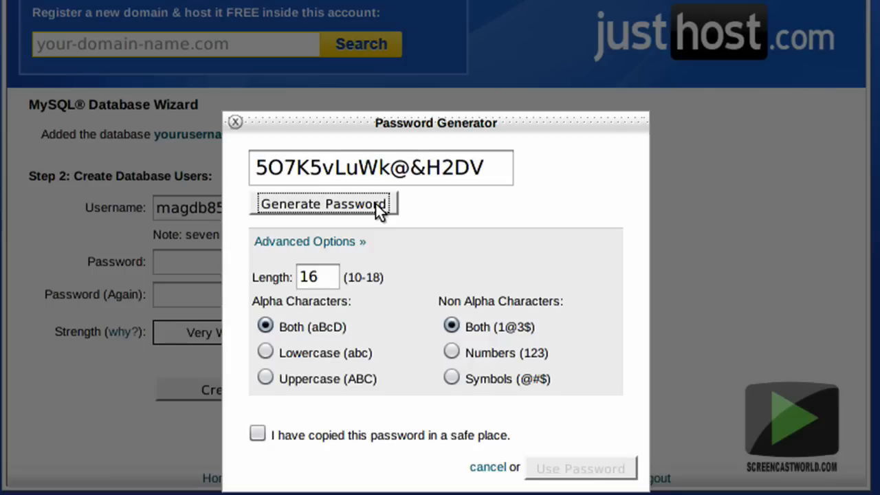
{"action": "left_click", "coordinate": [375, 203]}
{"action": "left_click", "coordinate": [375, 203]}
{"action": "left_click", "coordinate": [375, 203]}
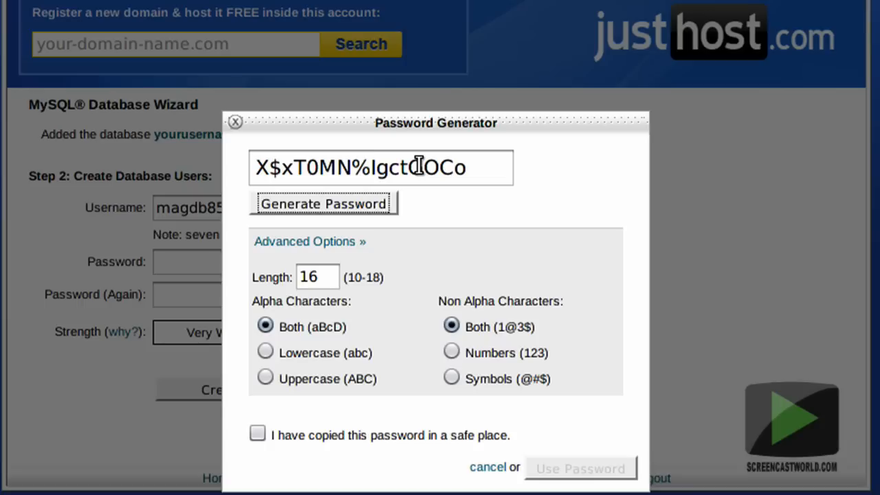
Step: Confirm the password has been copied safely and paste it as the Database User Password in the text editor notes
{"action": "left_click", "coordinate": [539, 436]}
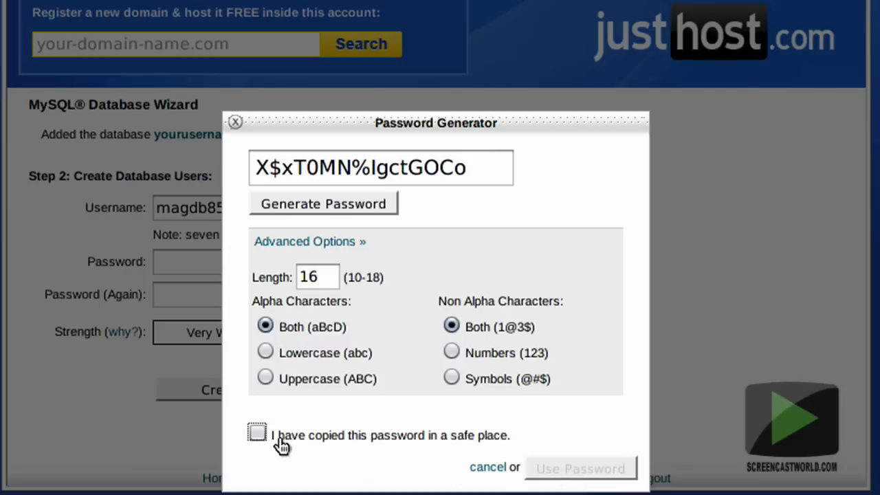
{"action": "left_click", "coordinate": [256, 433]}
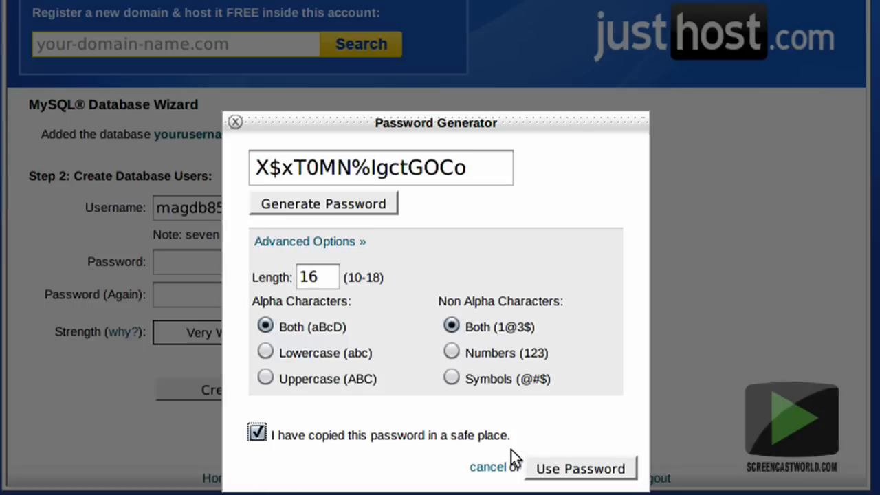
{"action": "triple_click", "coordinate": [446, 167]}
{"action": "key", "text": "ctrl+c"}
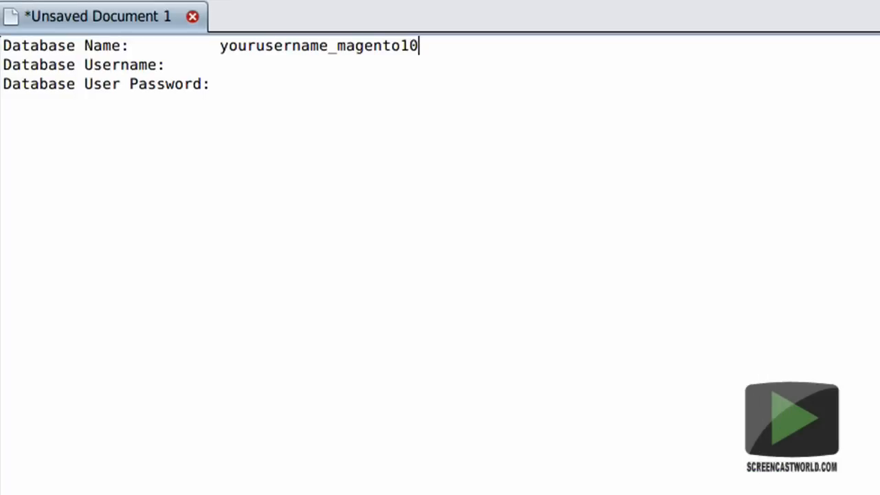
{"action": "left_click", "coordinate": [266, 86]}
{"action": "key", "text": "ctrl+v"}
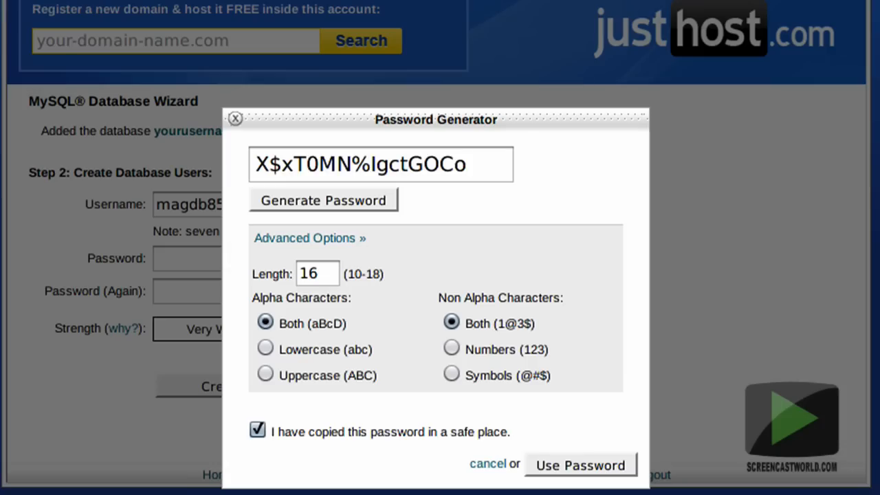
Step: Apply the generated password to both password fields in the wizard and create the database user
{"action": "left_click", "coordinate": [567, 470]}
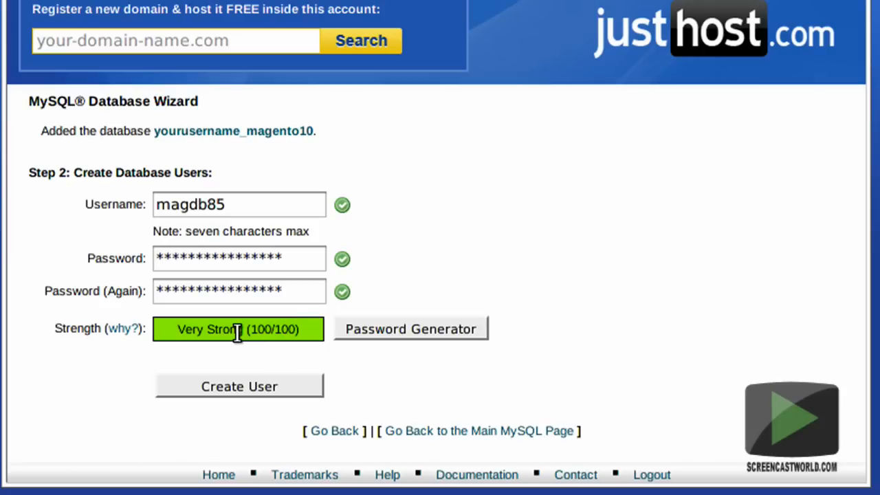
{"action": "left_click", "coordinate": [295, 386]}
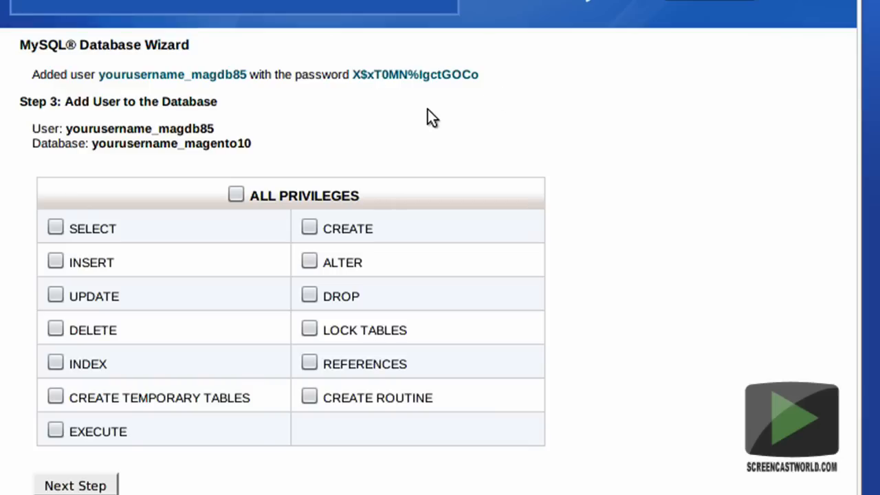
Step: Copy the full username yourusername_magdb85 into the Database Username line of the text editor notes and return to the wizard
{"action": "left_click_drag", "start_coordinate": [100, 75], "coordinate": [251, 73]}
{"action": "key", "text": "ctrl+c"}
{"action": "key", "text": "alt+Tab"}
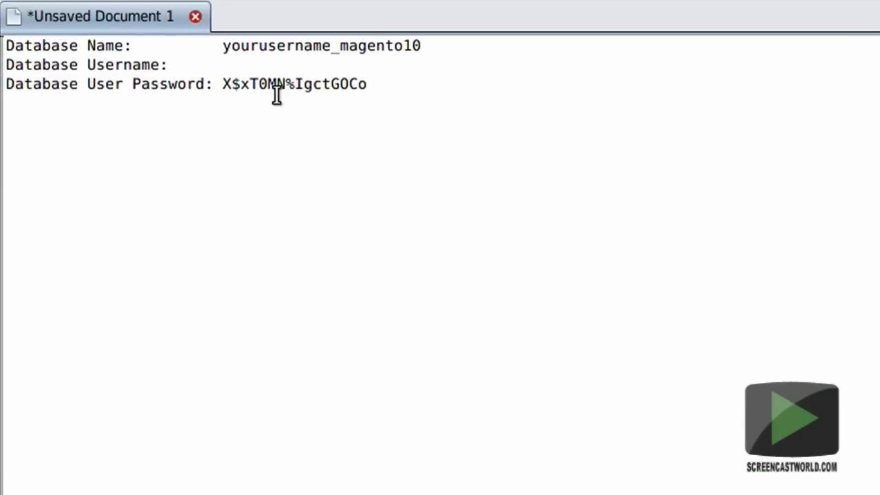
{"action": "left_click", "coordinate": [274, 69]}
{"action": "key", "text": "ctrl+v"}
{"action": "key", "text": "alt+Tab"}
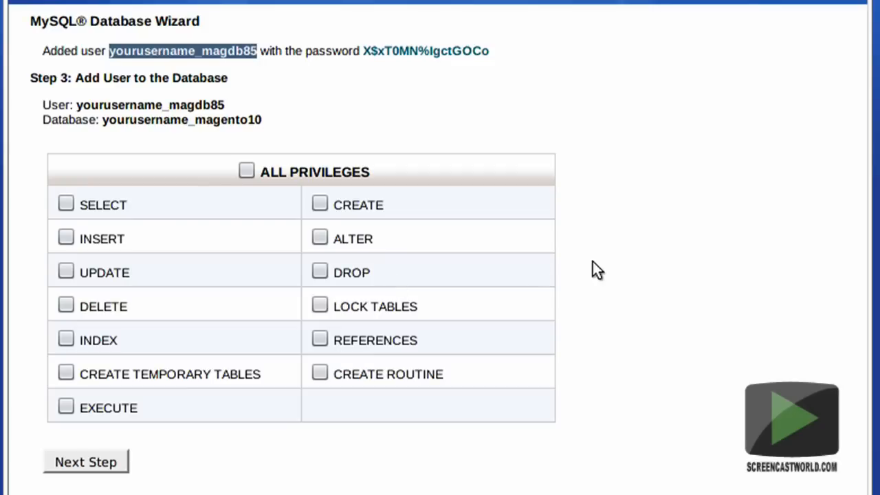
Step: Grant yourusername_magdb85 all privileges on the yourusername_magento10 database and complete the assignment
{"action": "left_click", "coordinate": [608, 237]}
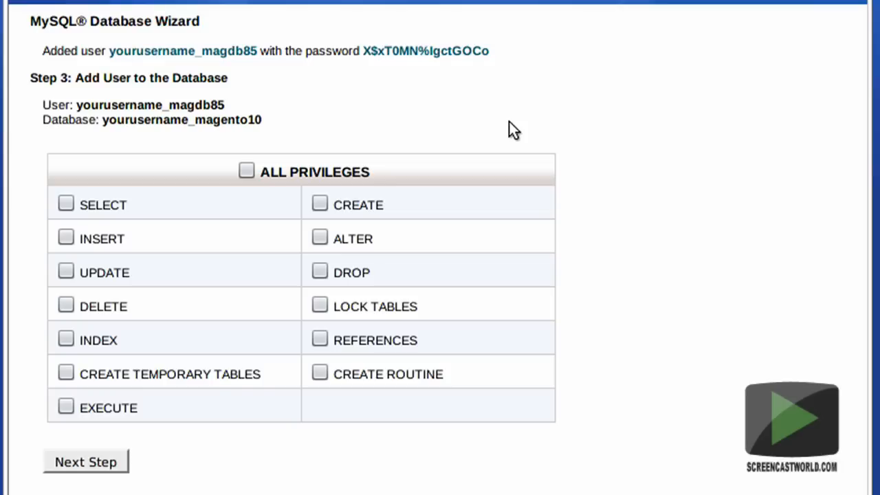
{"action": "left_click", "coordinate": [250, 172]}
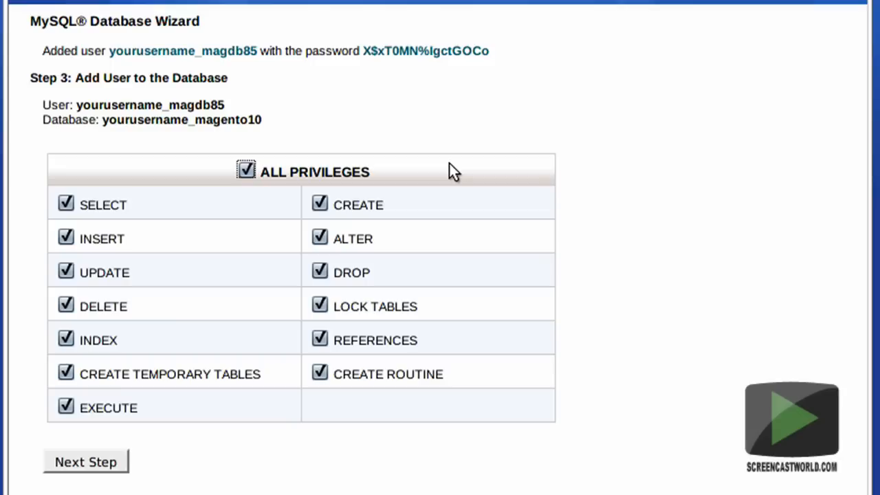
{"action": "left_click", "coordinate": [114, 463]}
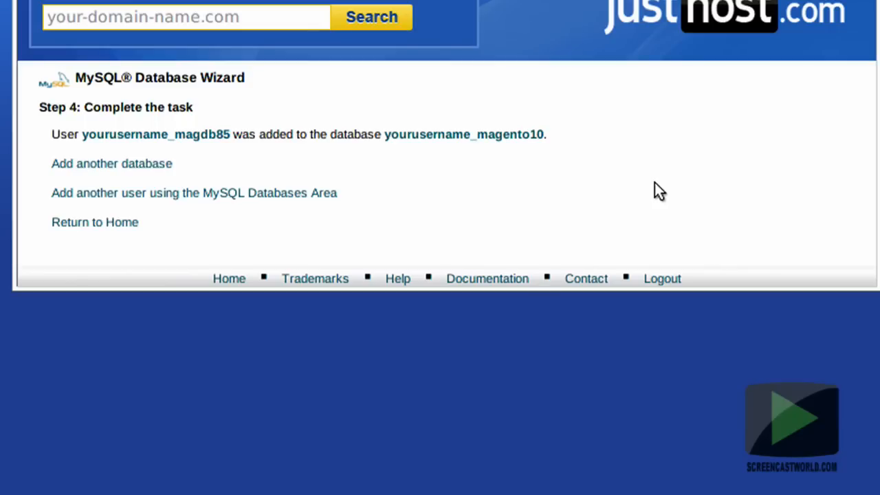
Step: Open the MySQL Databases page from the control panel home and review its current databases and users
{"action": "left_click", "coordinate": [116, 224]}
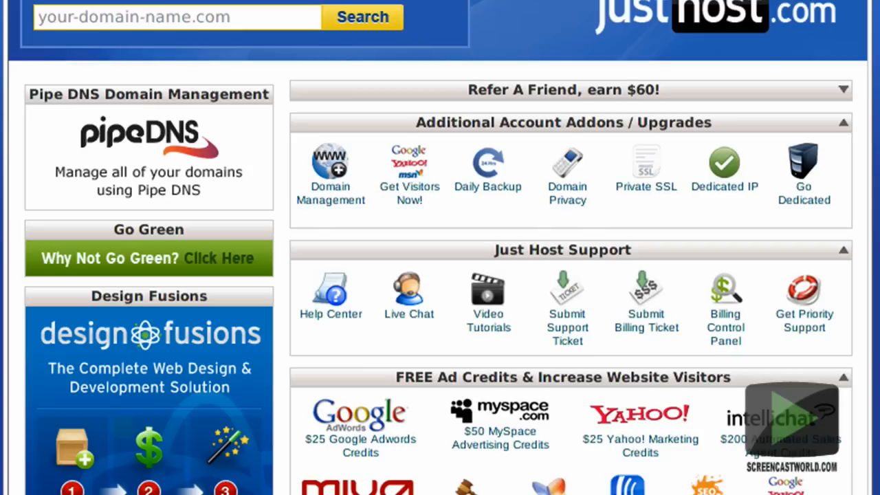
{"action": "scroll", "coordinate": [440, 275], "scroll_direction": "down", "scroll_amount": 15}
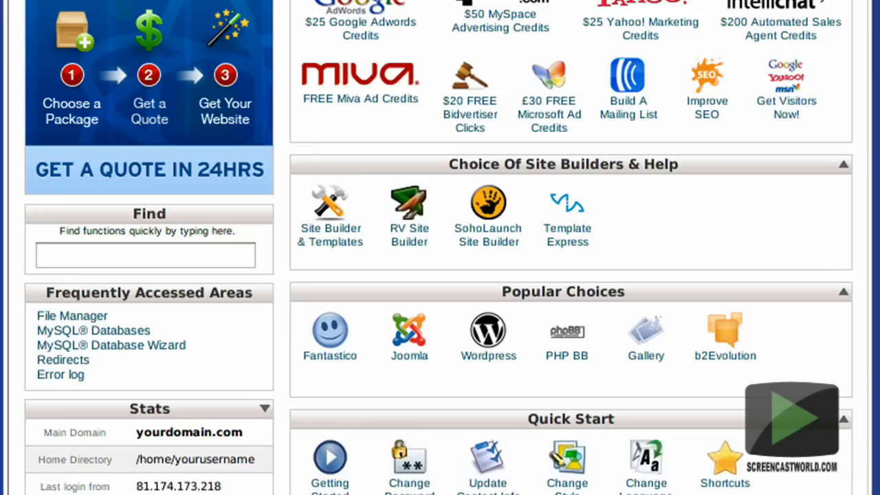
{"action": "scroll", "coordinate": [440, 275], "scroll_direction": "down", "scroll_amount": 5}
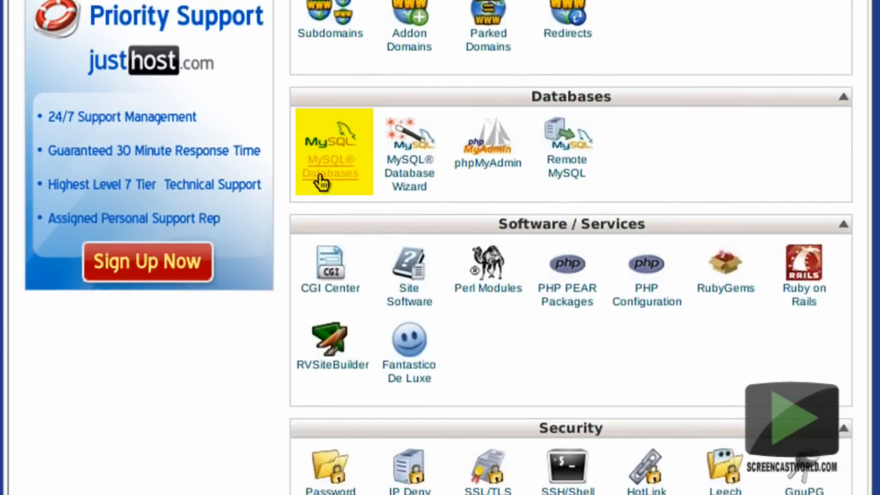
{"action": "left_click", "coordinate": [323, 183]}
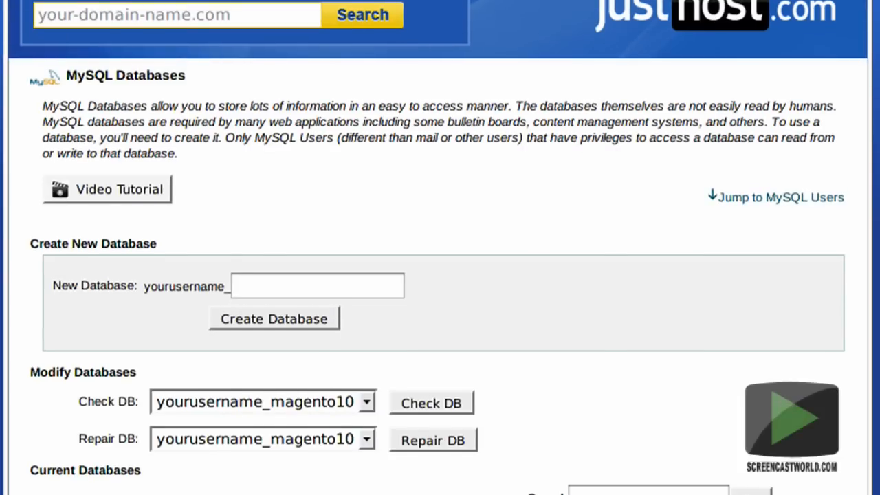
{"action": "scroll", "coordinate": [439, 248], "scroll_direction": "down", "scroll_amount": 1}
{"action": "scroll", "coordinate": [440, 248], "scroll_direction": "down", "scroll_amount": 1}
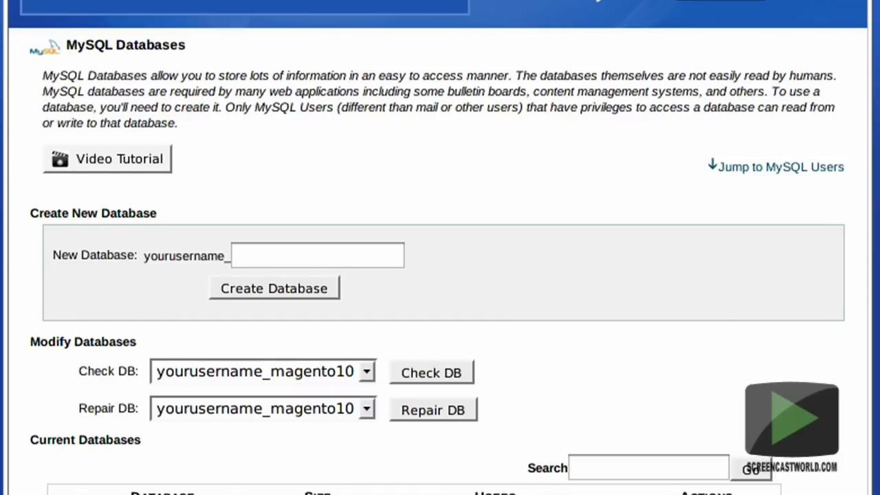
{"action": "scroll", "coordinate": [159, 61], "scroll_direction": "down", "scroll_amount": 5}
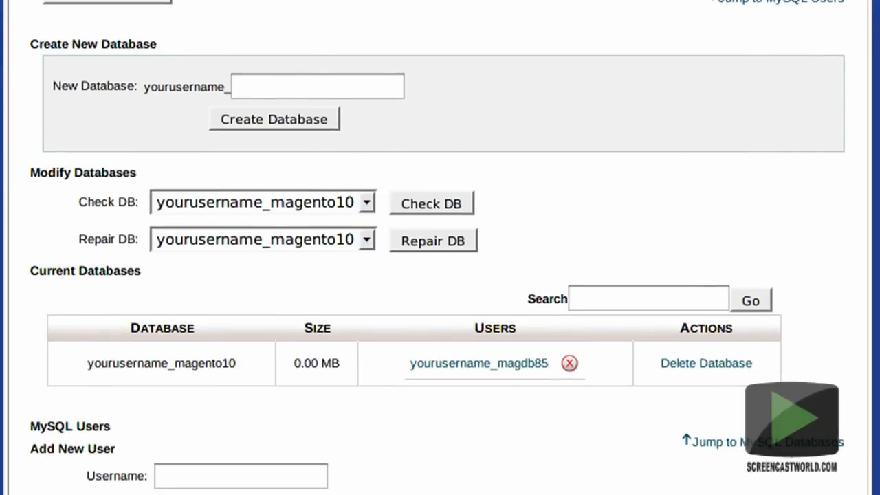
{"action": "scroll", "coordinate": [437, 248], "scroll_direction": "down", "scroll_amount": 8}
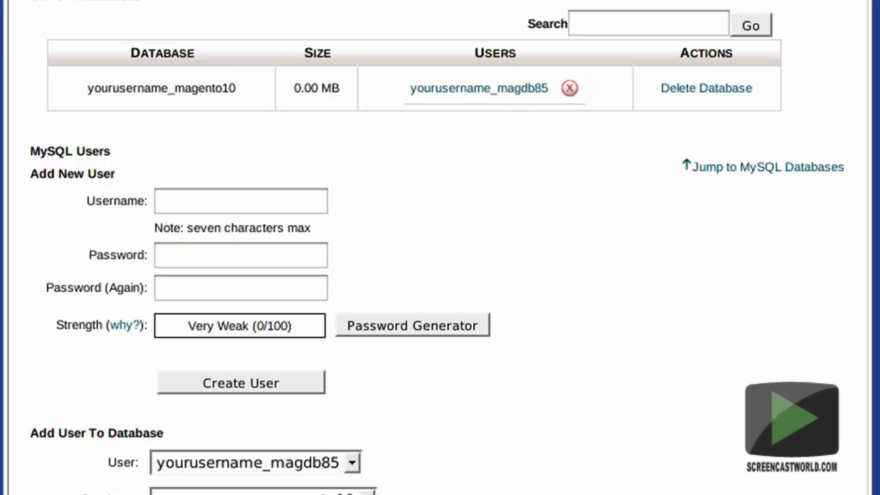
{"action": "scroll", "coordinate": [509, 92], "scroll_direction": "down", "scroll_amount": 5}
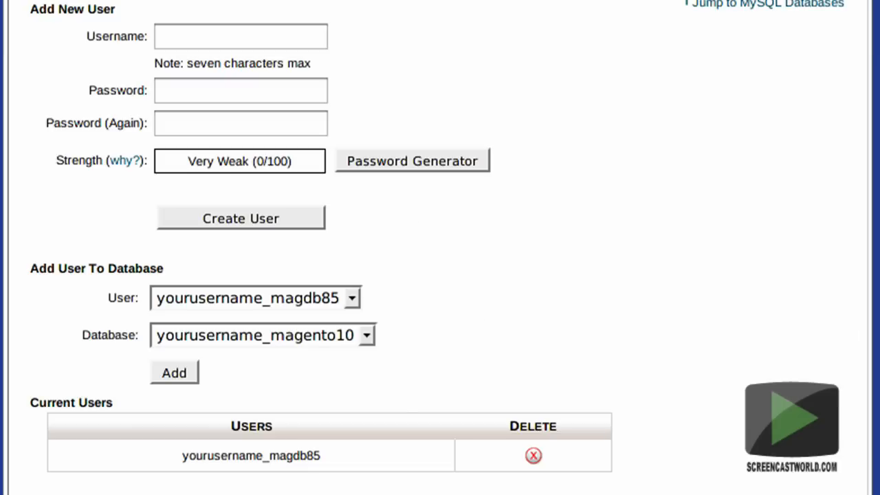
{"action": "scroll", "coordinate": [593, 416], "scroll_direction": "down", "scroll_amount": 1}
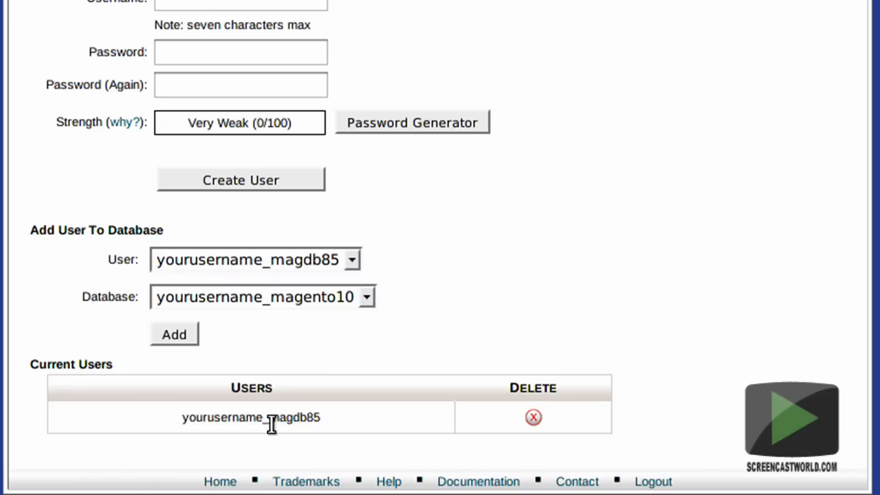